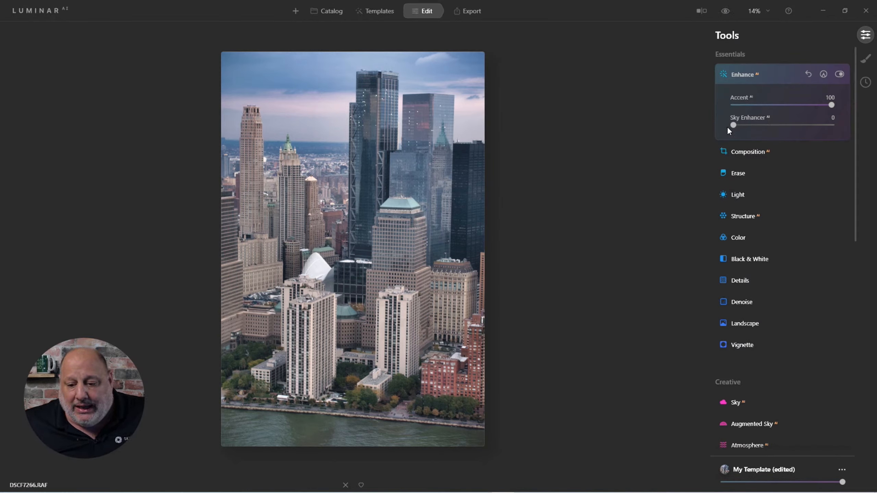
Set the Enhance AI Sky Enhancer to 47 on the city photo.
{"action": "left_click_drag", "start_coordinate": [736, 125], "coordinate": [783, 137]}
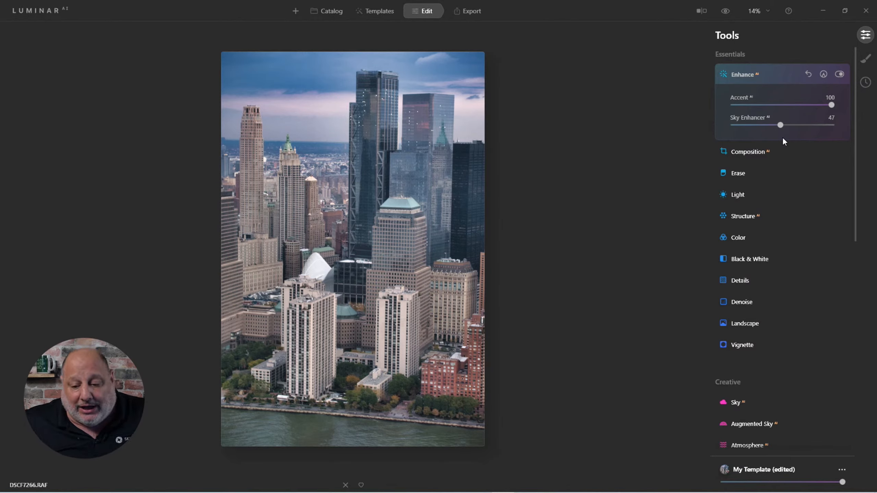
Review the Light tool's settings, including its Blacks & Whites and Curves sections.
{"action": "left_click", "coordinate": [738, 195]}
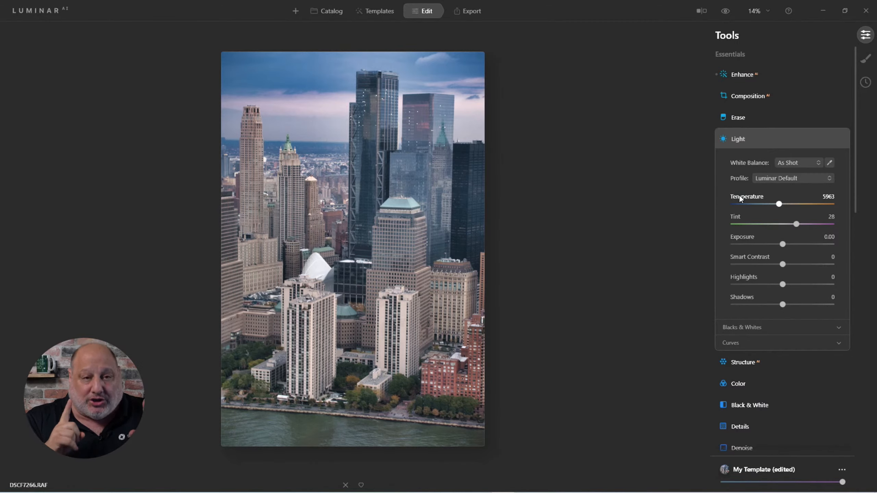
{"action": "left_click", "coordinate": [748, 322]}
{"action": "left_click", "coordinate": [739, 393]}
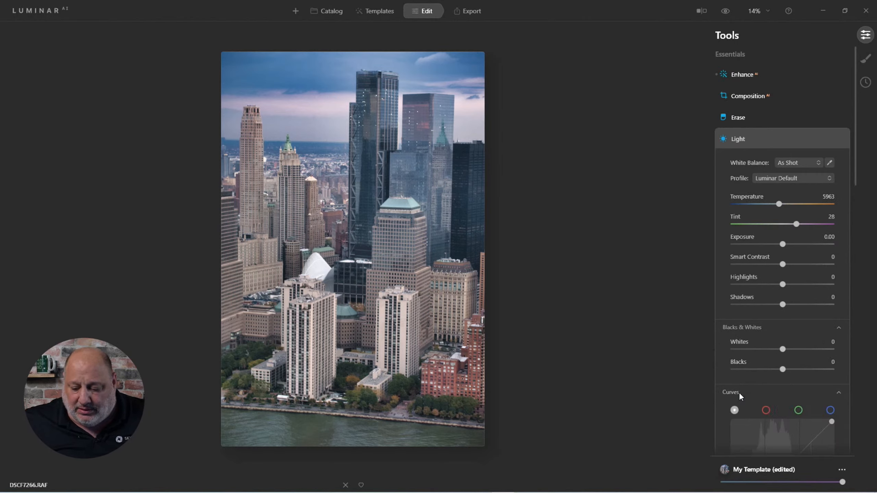
{"action": "scroll", "coordinate": [784, 244], "scroll_direction": "up", "scroll_amount": 5}
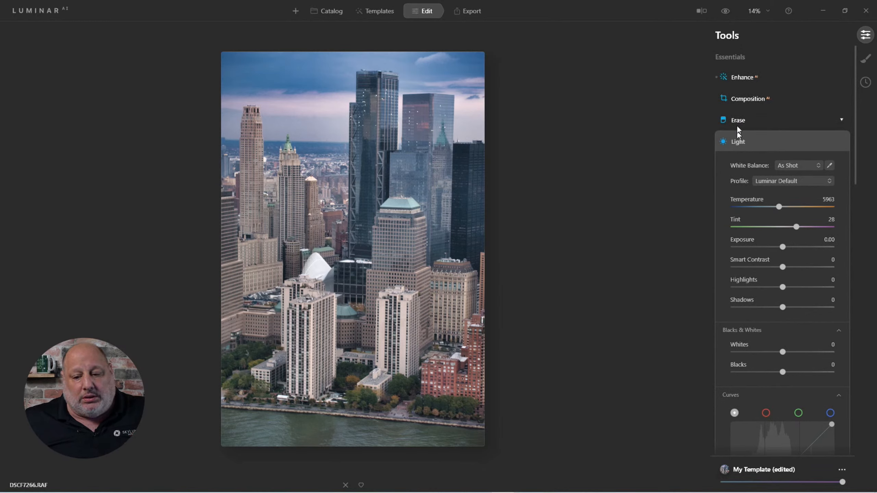
{"action": "left_click", "coordinate": [736, 80]}
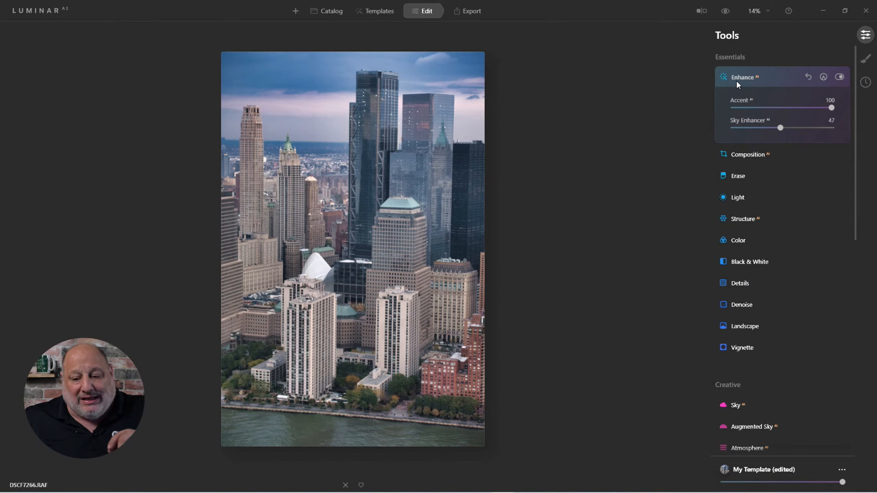
{"action": "left_click", "coordinate": [741, 196]}
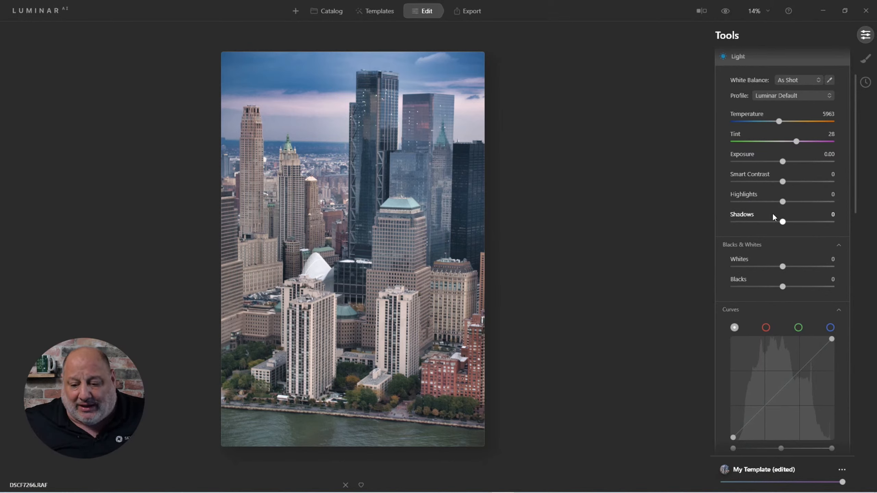
Change the Light tool's profile to Adobe Standard.
{"action": "left_click", "coordinate": [781, 96]}
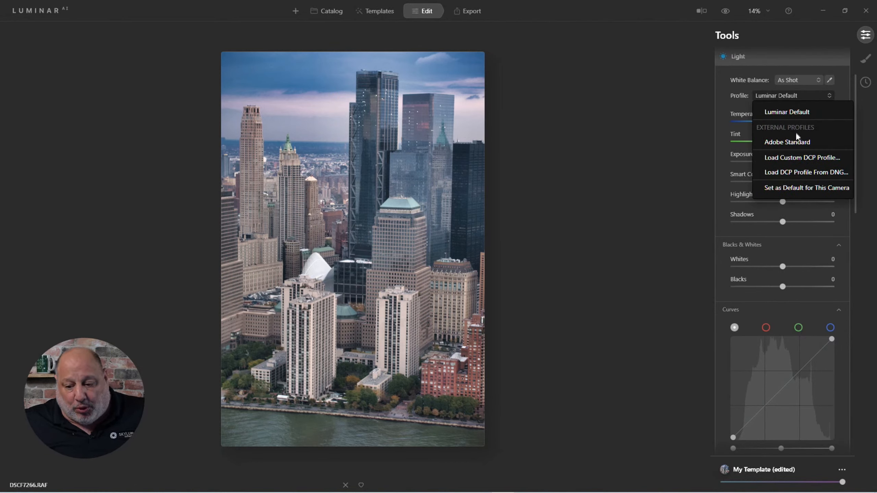
{"action": "left_click", "coordinate": [797, 142]}
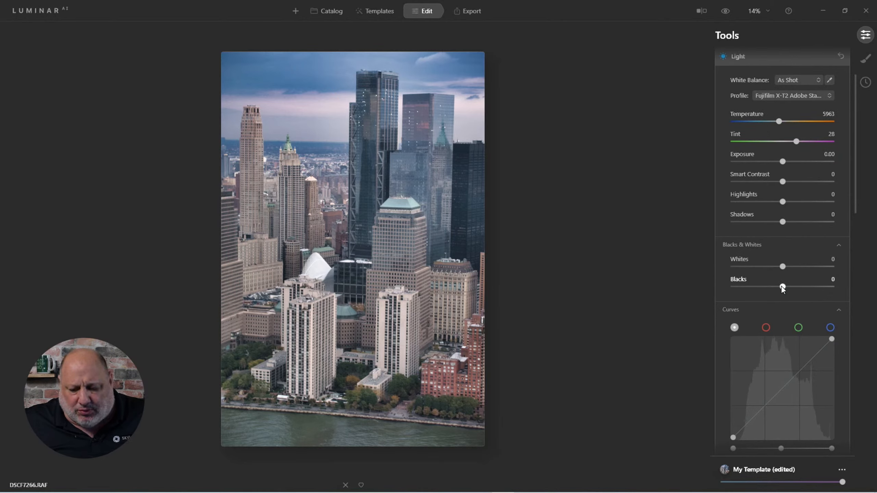
Set Blacks to -54 and Smart Contrast to 39 in the Light tool.
{"action": "mouse_move", "coordinate": [773, 287]}
{"action": "left_mouse_down"}
{"action": "mouse_move", "coordinate": [745, 295]}
{"action": "mouse_move", "coordinate": [757, 290]}
{"action": "left_mouse_up"}
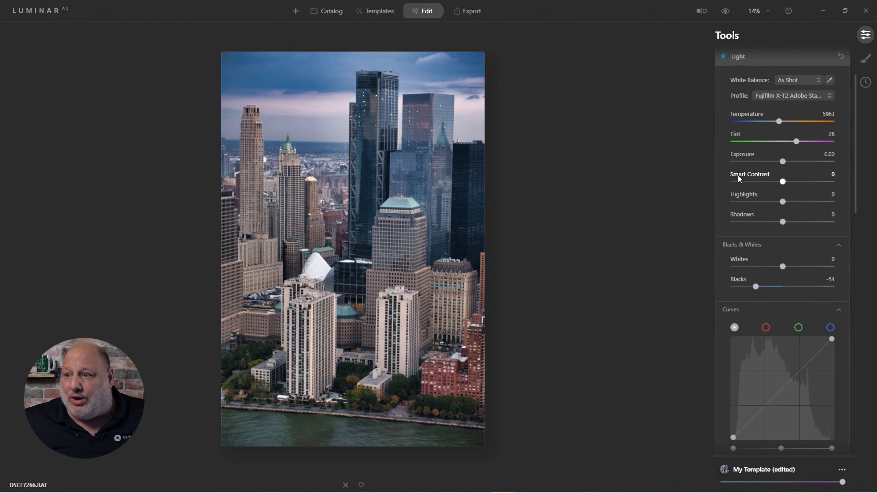
{"action": "left_click_drag", "start_coordinate": [784, 182], "coordinate": [804, 183]}
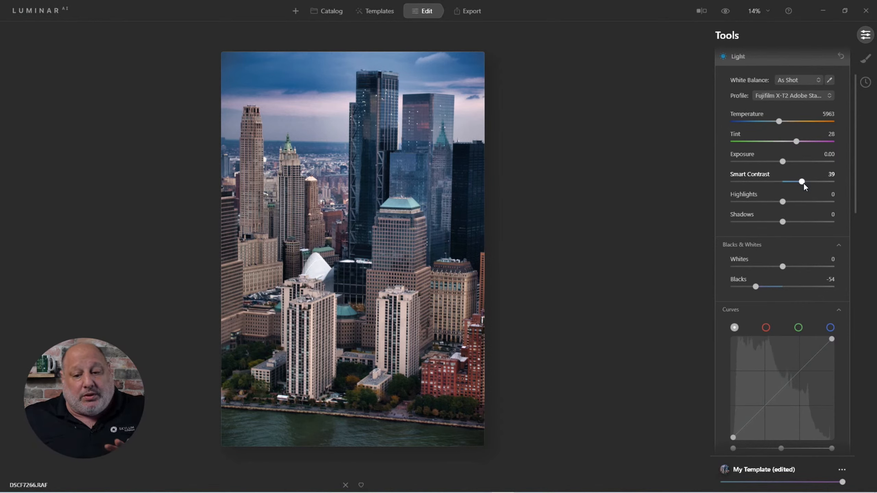
Review the Enhance AI and Light tool settings.
{"action": "scroll", "coordinate": [732, 88], "scroll_direction": "up", "scroll_amount": 3}
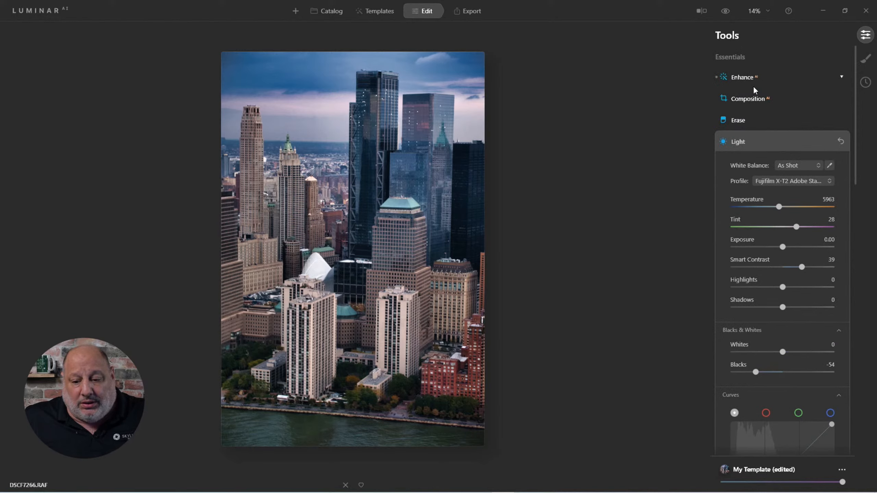
{"action": "left_click", "coordinate": [744, 82]}
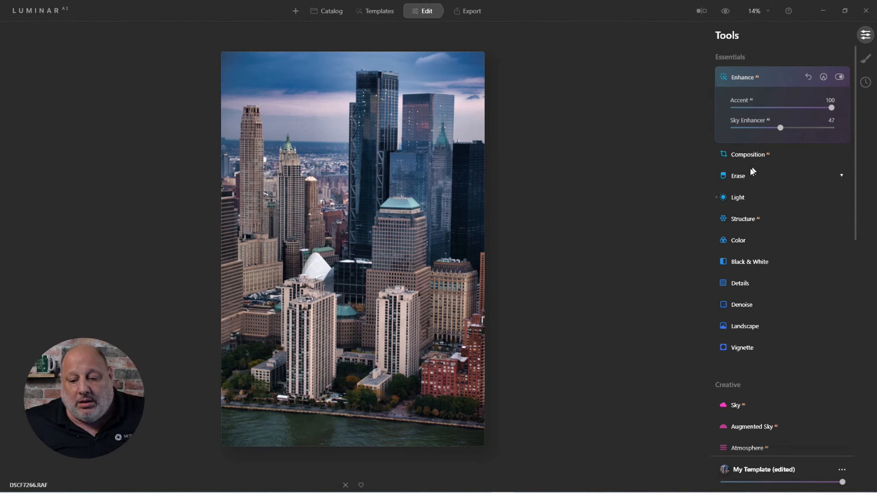
{"action": "left_click", "coordinate": [738, 198]}
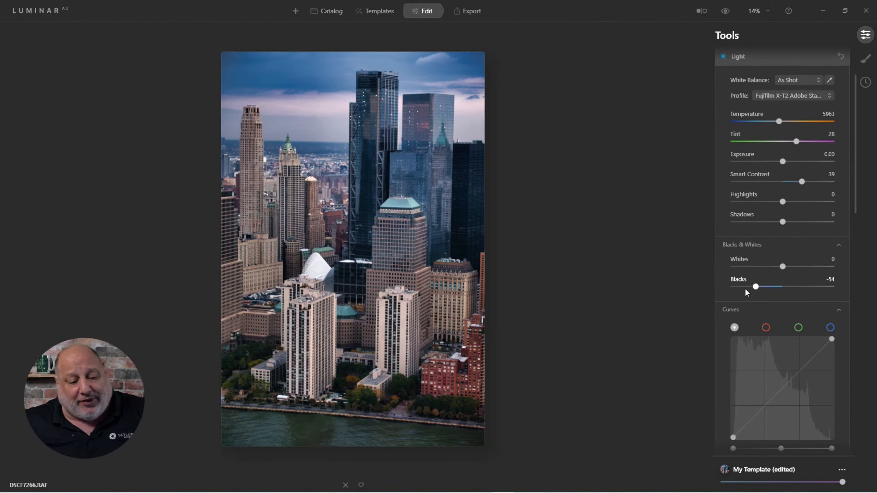
Copy the city photo's adjustments.
{"action": "right_click", "coordinate": [379, 165]}
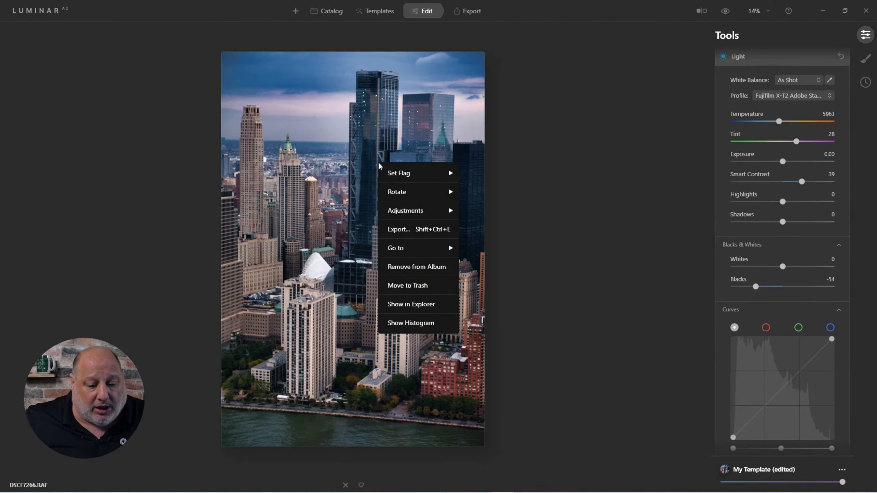
{"action": "mouse_move", "coordinate": [414, 211]}
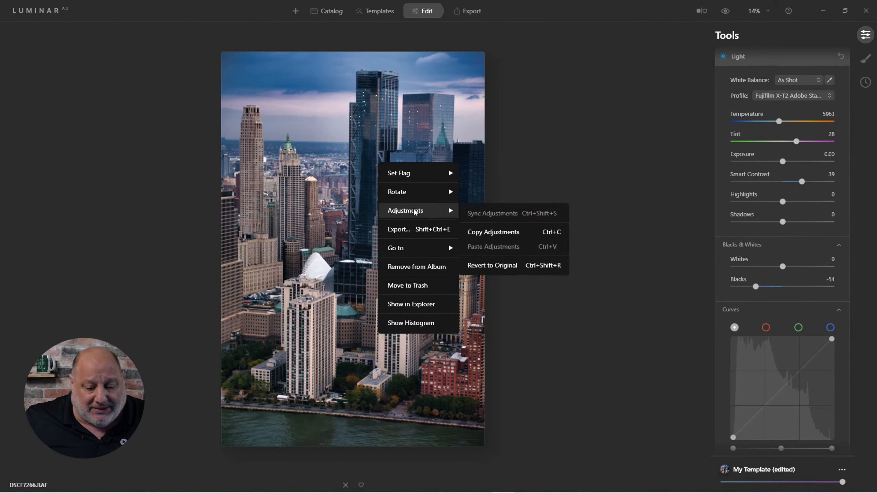
{"action": "left_click", "coordinate": [480, 230]}
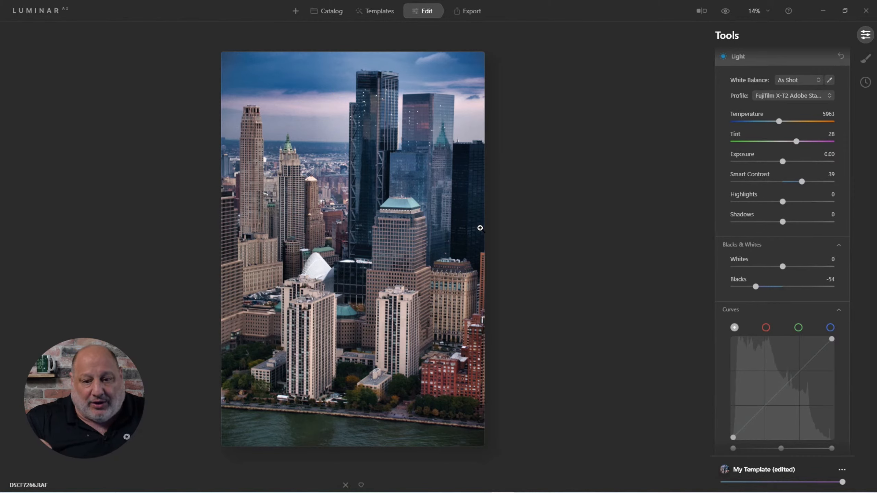
Review the Enhance AI settings once more.
{"action": "scroll", "coordinate": [787, 220], "scroll_direction": "up", "scroll_amount": 3}
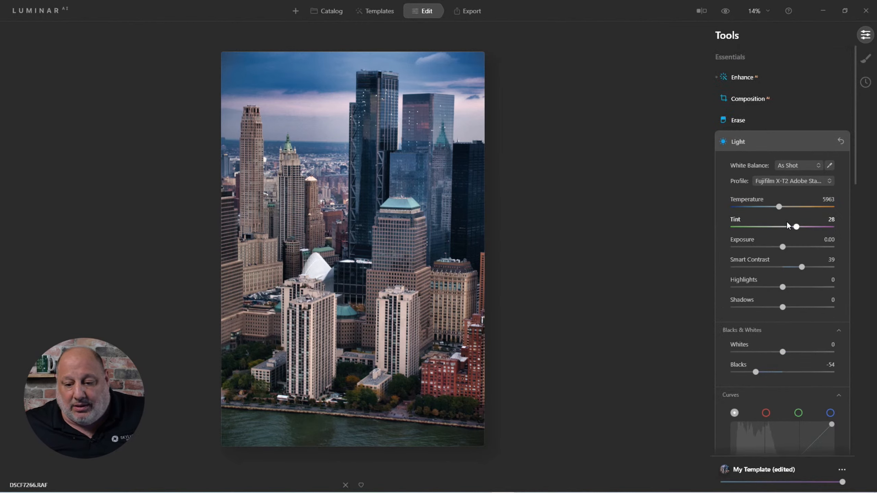
{"action": "left_click", "coordinate": [744, 76]}
{"action": "left_click", "coordinate": [834, 108]}
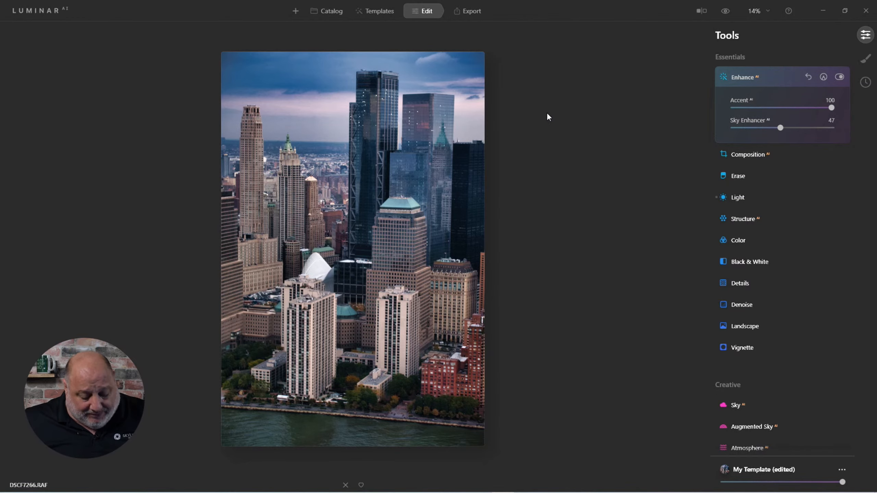
Open the couple photo from the catalog grid.
{"action": "key", "text": "g"}
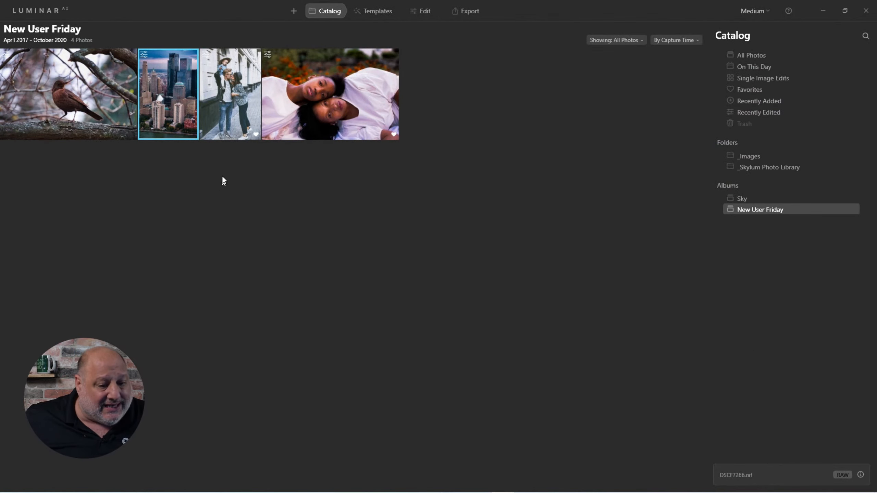
{"action": "double_click", "coordinate": [241, 86]}
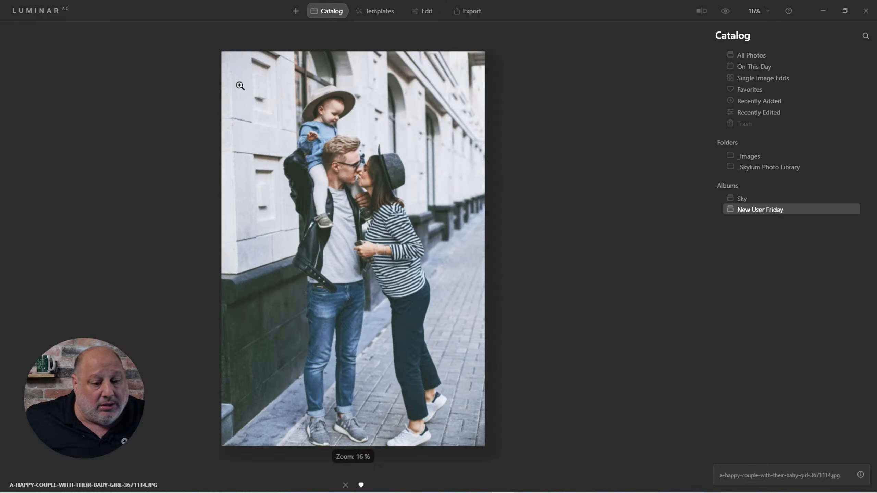
Try to paste the copied adjustments onto the couple photo in the catalog view.
{"action": "right_click", "coordinate": [403, 136]}
{"action": "mouse_move", "coordinate": [431, 184]}
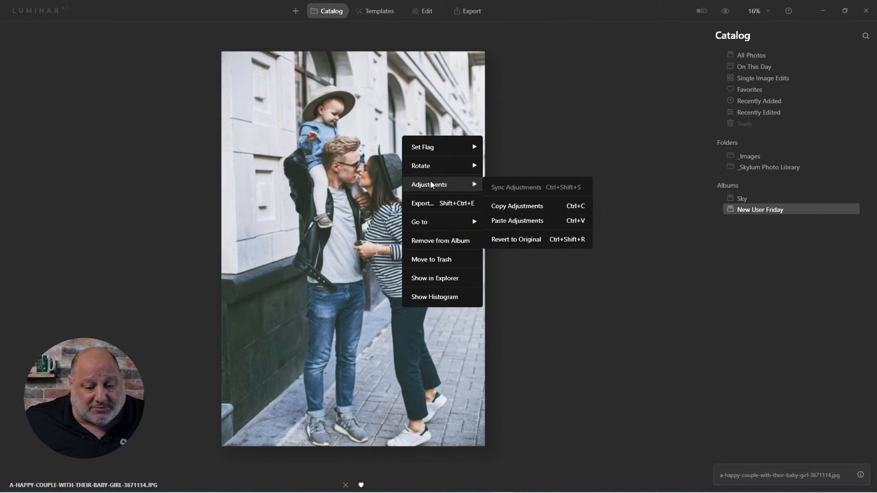
{"action": "left_click", "coordinate": [505, 220]}
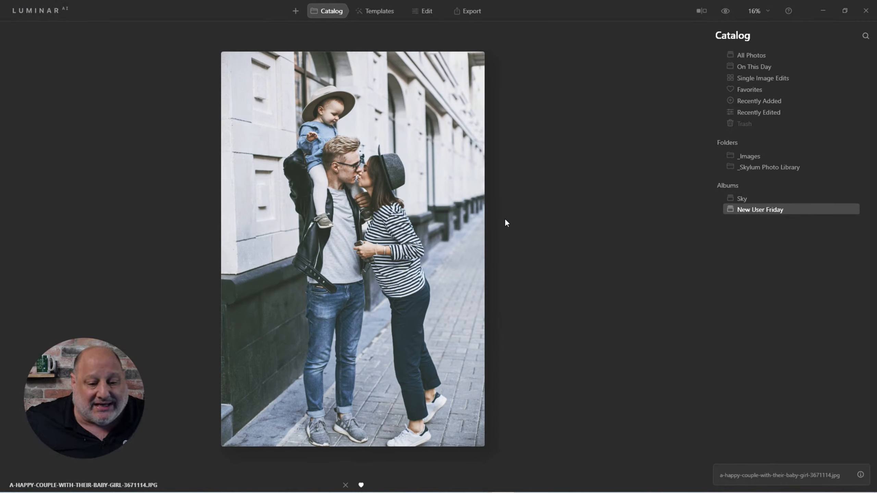
Switch to editing and paste the copied adjustments onto the couple photo.
{"action": "left_click", "coordinate": [427, 19]}
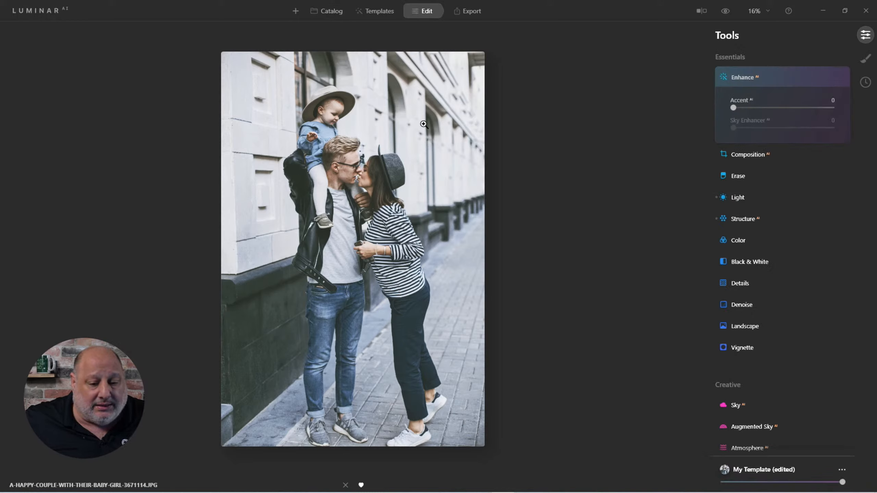
{"action": "right_click", "coordinate": [388, 132]}
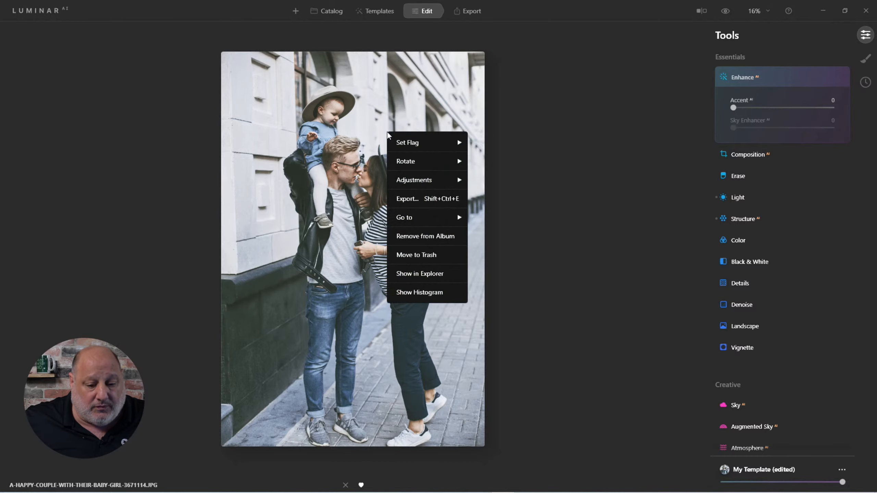
{"action": "mouse_move", "coordinate": [419, 183]}
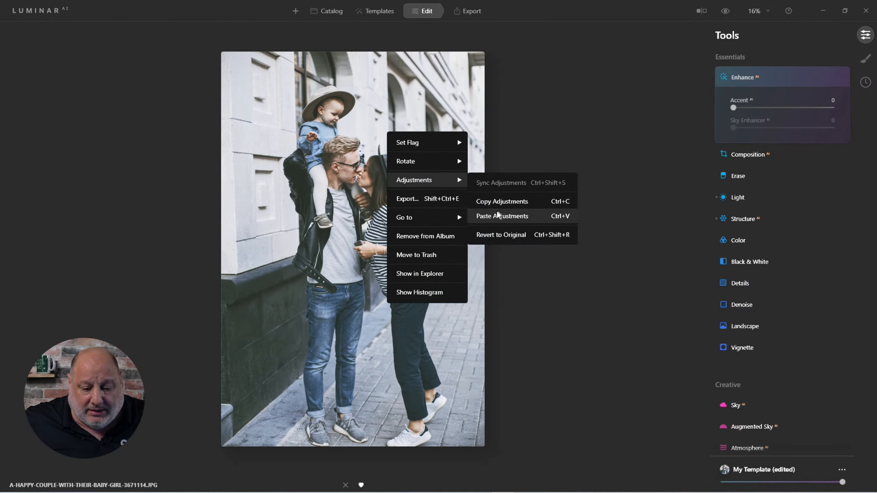
{"action": "left_click", "coordinate": [492, 219]}
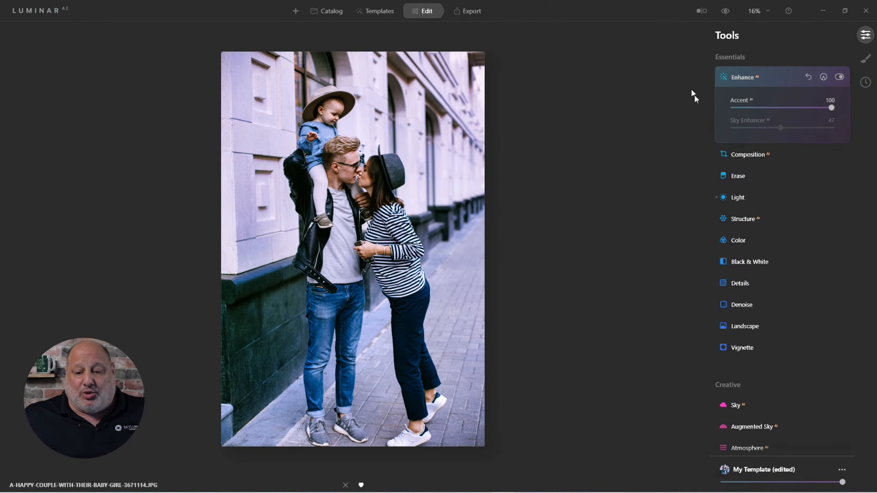
Open the Light tool and compare the photo before and after the edits.
{"action": "left_click", "coordinate": [744, 197]}
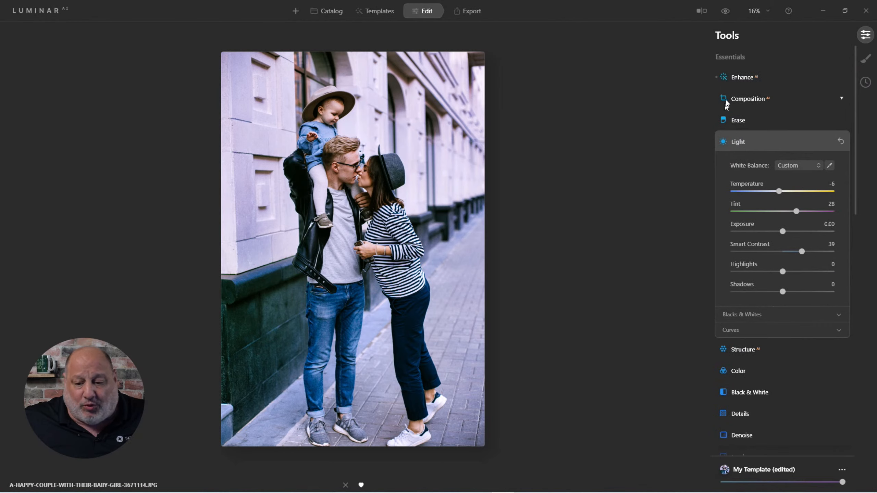
{"action": "left_click", "coordinate": [725, 12]}
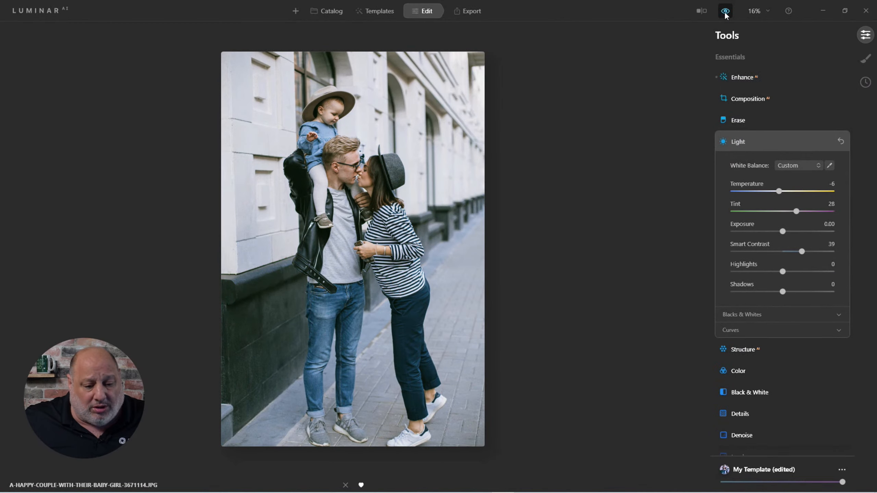
{"action": "left_click", "coordinate": [726, 12]}
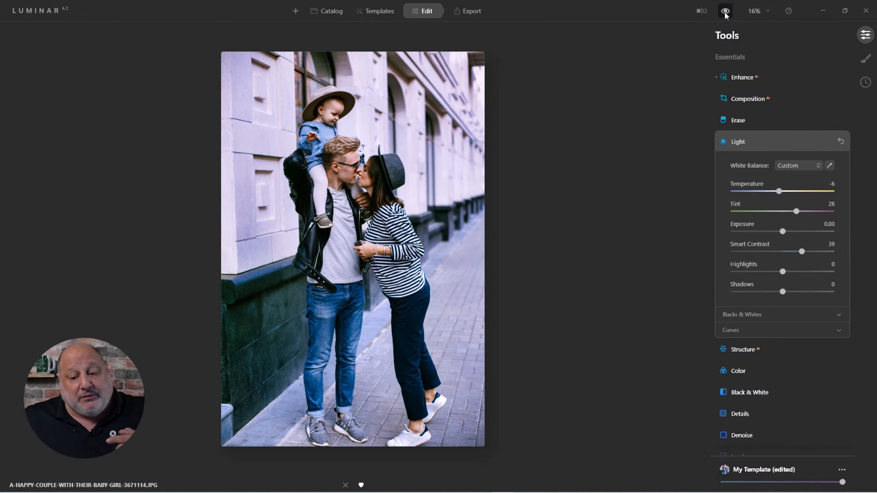
Inspect the pasted Light and Enhance AI settings on the couple photo.
{"action": "left_click", "coordinate": [728, 141]}
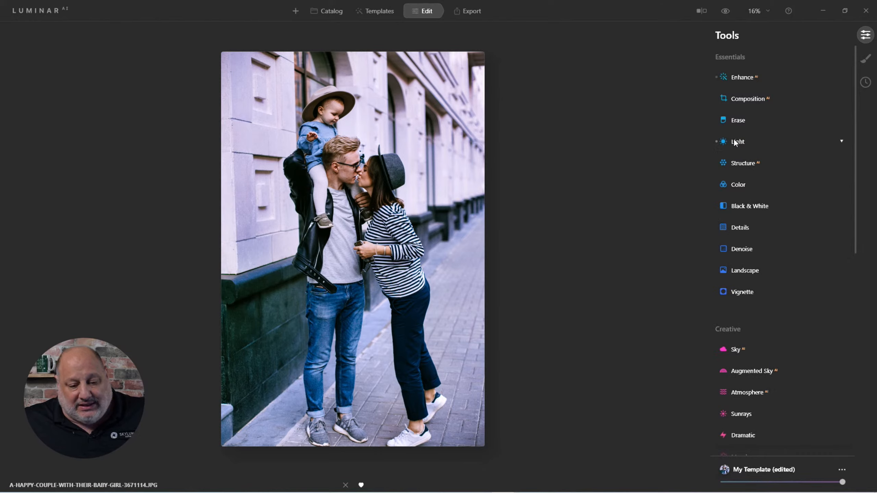
{"action": "left_click", "coordinate": [735, 143]}
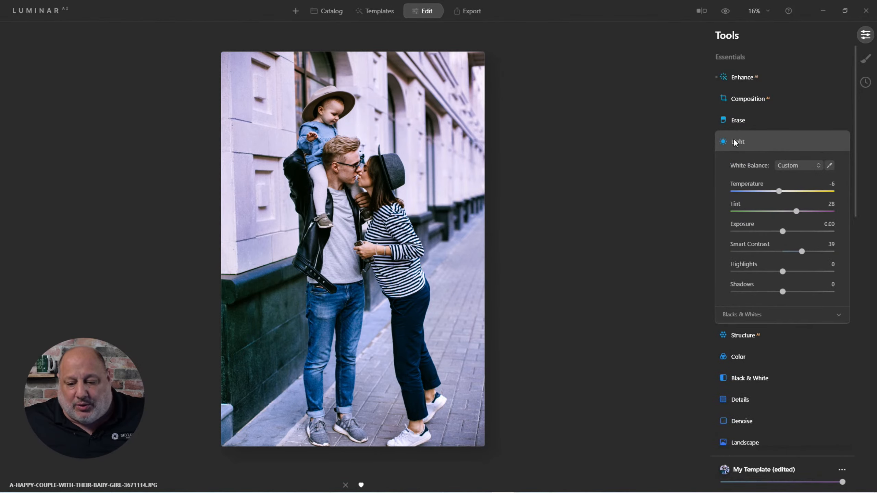
{"action": "left_click", "coordinate": [733, 140]}
{"action": "left_click", "coordinate": [739, 80]}
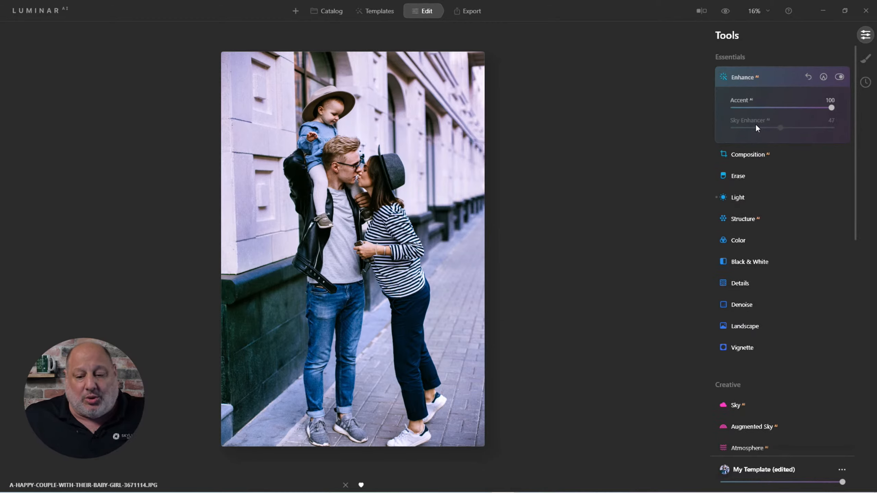
{"action": "left_click", "coordinate": [744, 76]}
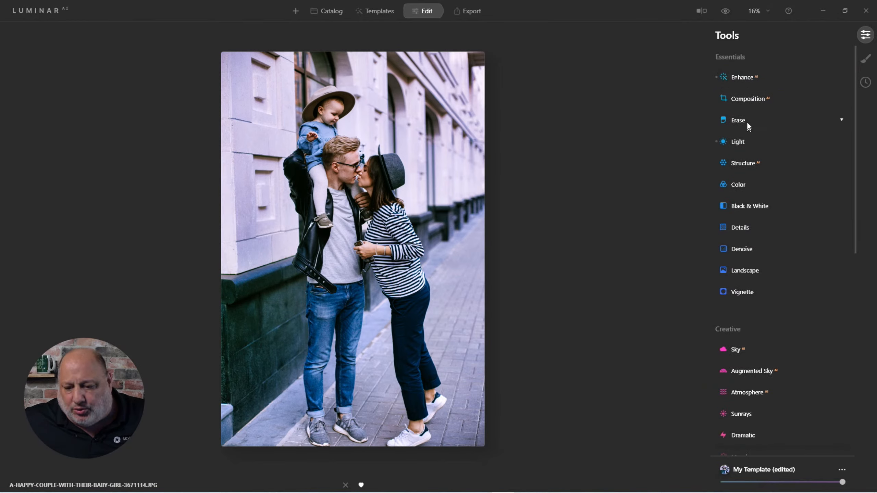
In the Light tool on the couple photo, set White Balance to As Shot and raise Temperature to 21.
{"action": "left_click", "coordinate": [737, 142]}
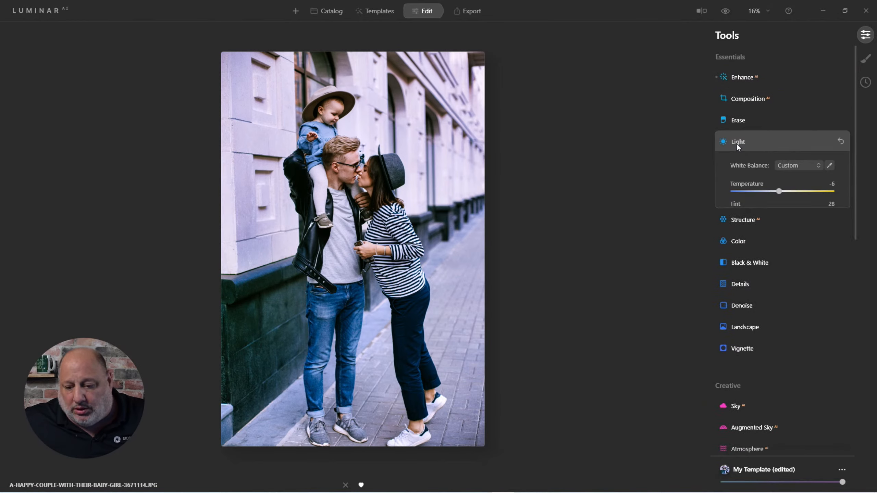
{"action": "left_click", "coordinate": [788, 164]}
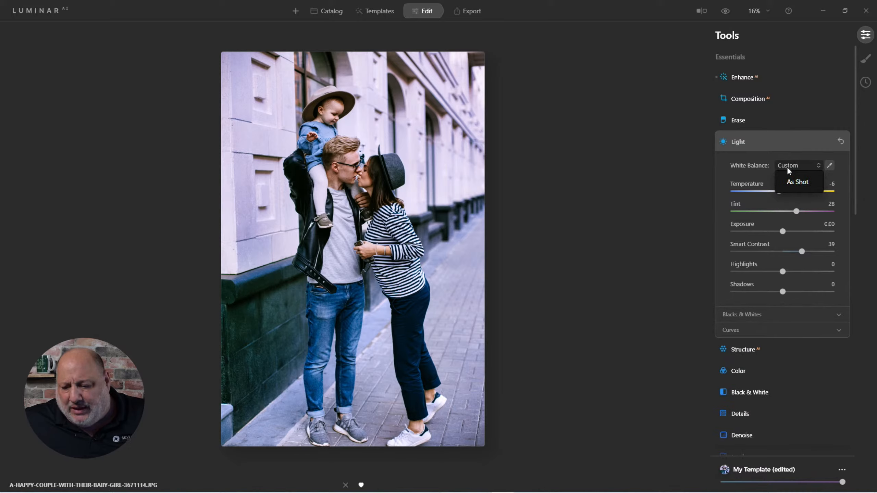
{"action": "left_click", "coordinate": [754, 143]}
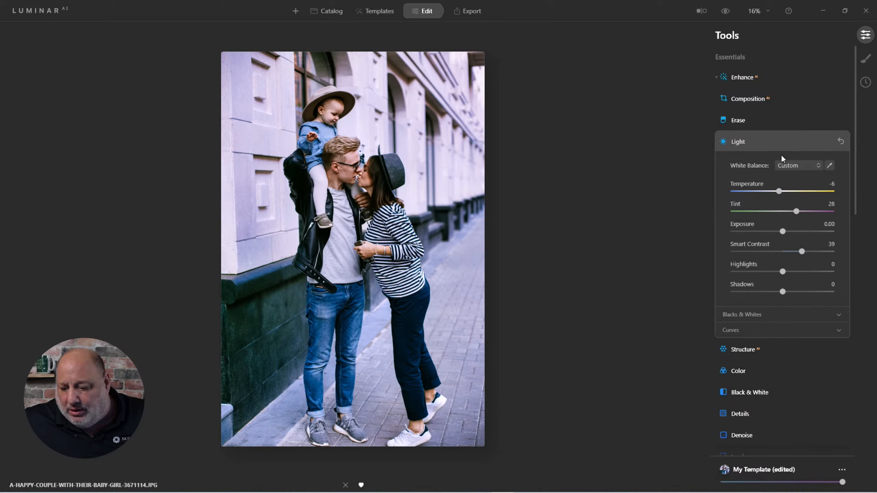
{"action": "left_click", "coordinate": [785, 165]}
{"action": "left_click", "coordinate": [786, 181]}
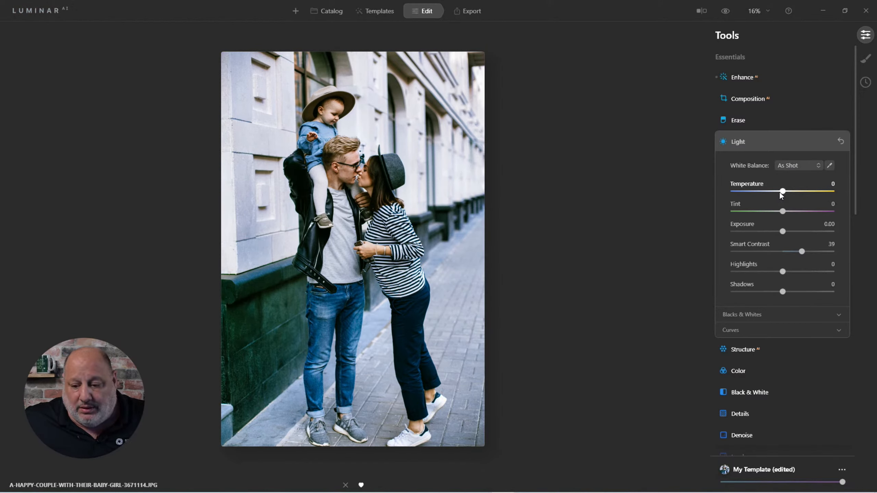
{"action": "mouse_move", "coordinate": [780, 192]}
{"action": "left_mouse_down"}
{"action": "mouse_move", "coordinate": [767, 193]}
{"action": "mouse_move", "coordinate": [794, 194]}
{"action": "left_mouse_up"}
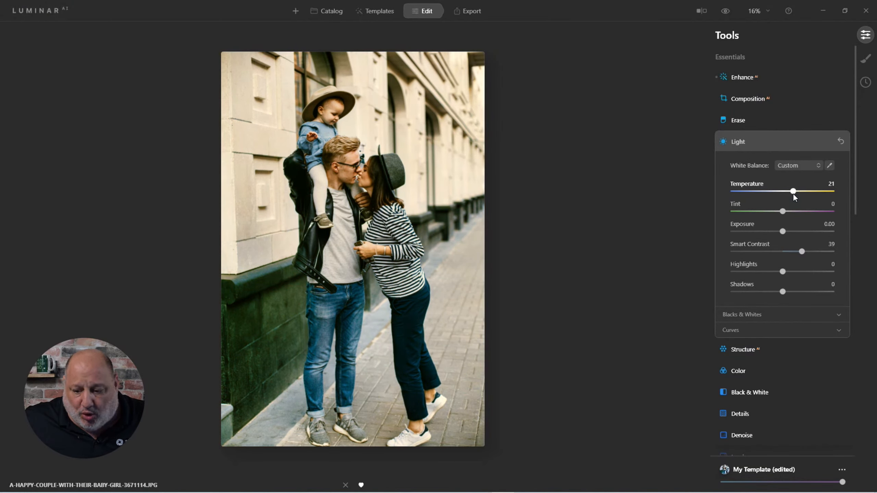
{"action": "left_click", "coordinate": [739, 146]}
Open the bird photo for editing and revert its adjustments to the original.
{"action": "key", "text": "g"}
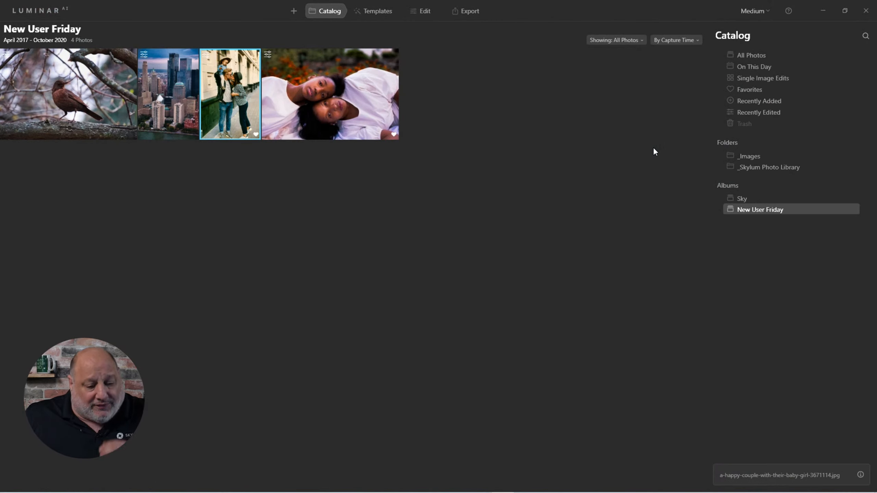
{"action": "double_click", "coordinate": [105, 91]}
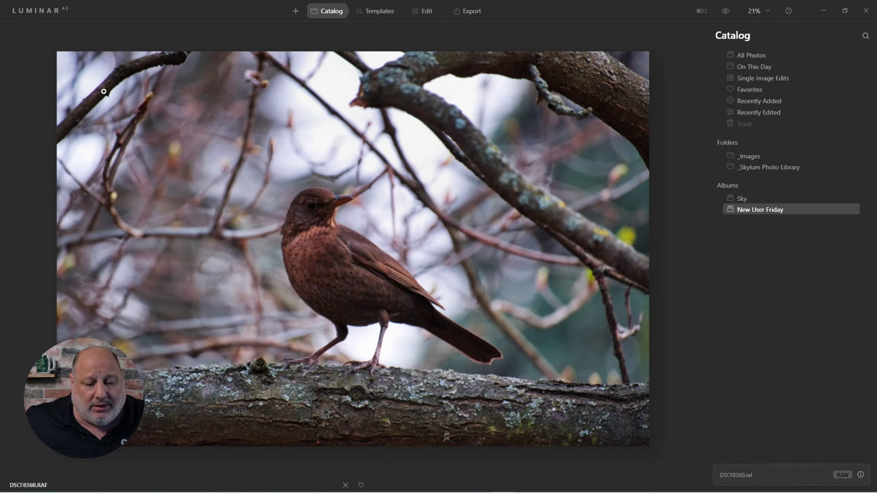
{"action": "left_click", "coordinate": [424, 14]}
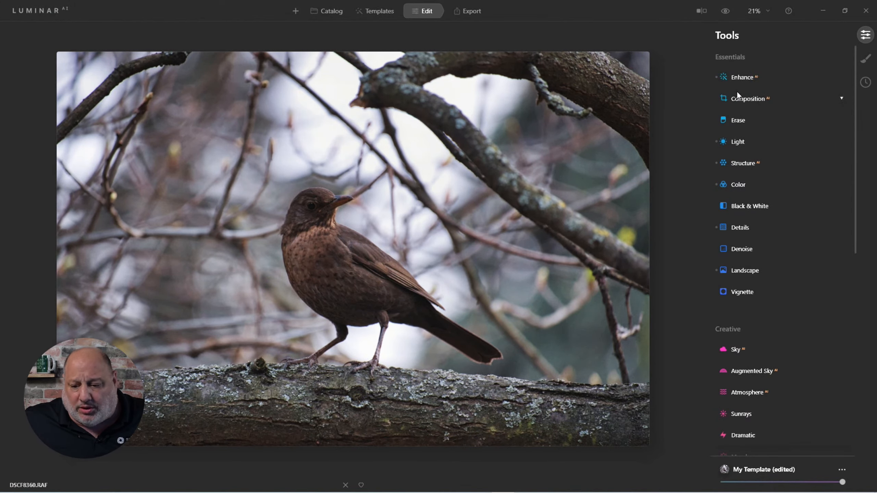
{"action": "right_click", "coordinate": [433, 112]}
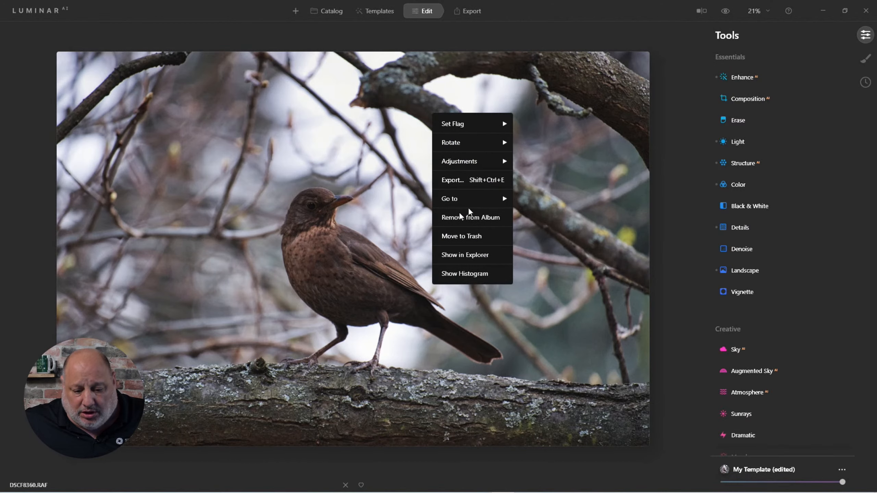
{"action": "mouse_move", "coordinate": [462, 165]}
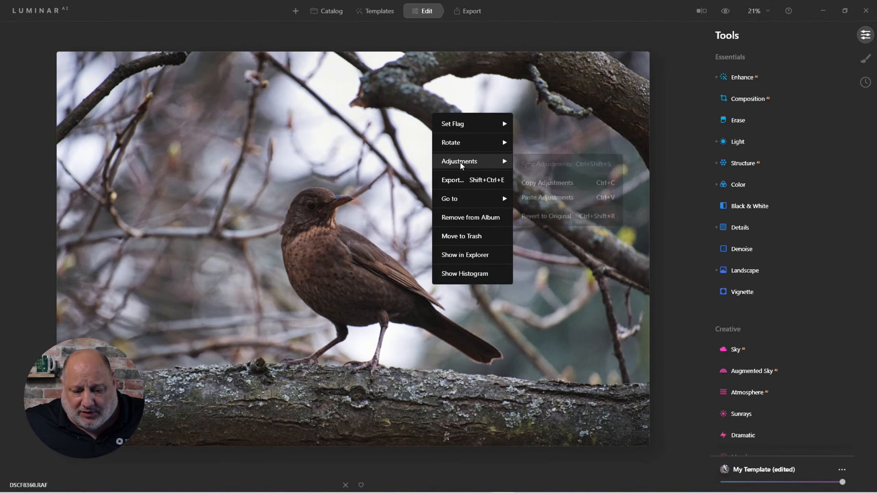
{"action": "left_click", "coordinate": [565, 217]}
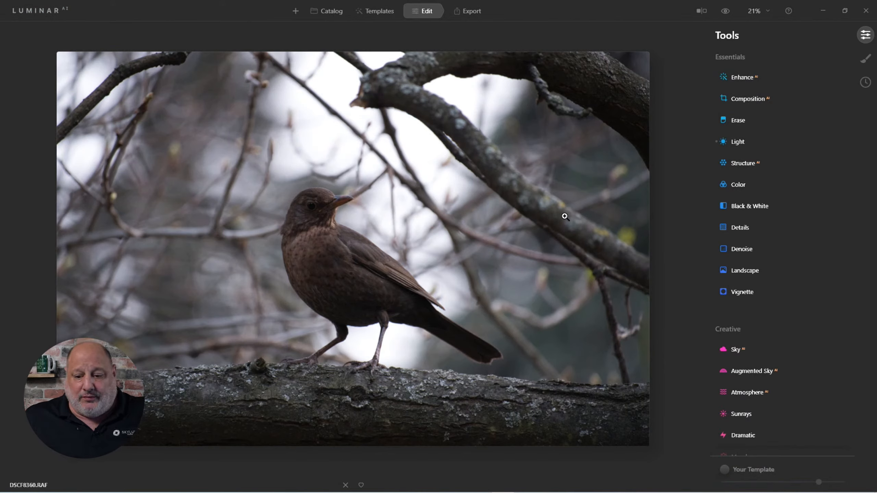
Set the Enhance AI Accent slider to 82 on the bird photo.
{"action": "left_click", "coordinate": [739, 77]}
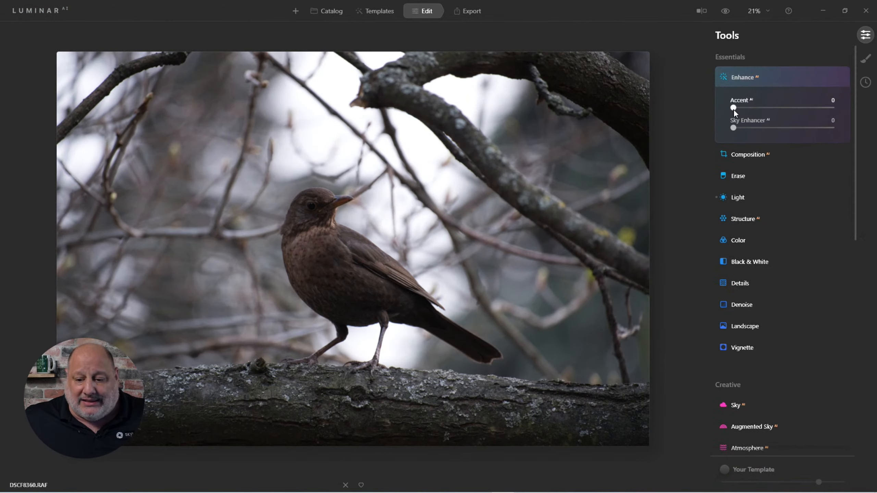
{"action": "left_click_drag", "start_coordinate": [733, 109], "coordinate": [815, 119]}
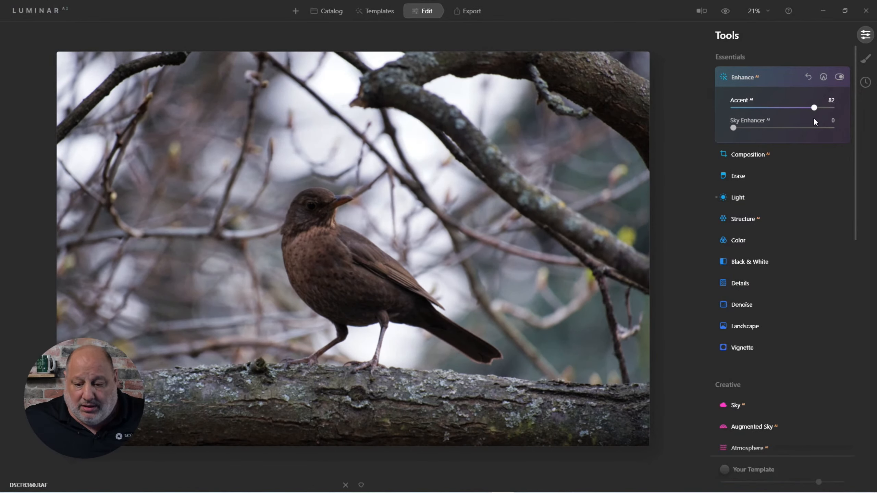
{"action": "left_click", "coordinate": [733, 78]}
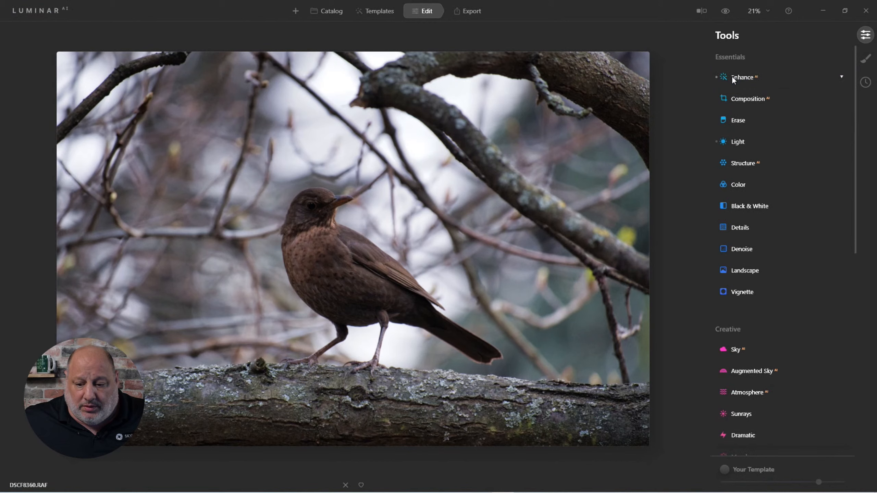
In the Light tool, set Blacks to -22 and Shadows to 26.
{"action": "left_click", "coordinate": [729, 139]}
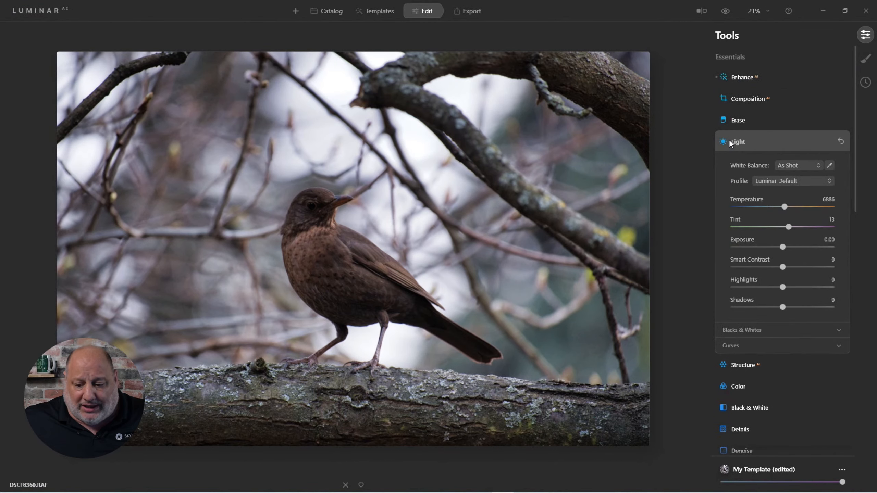
{"action": "left_click", "coordinate": [749, 330]}
{"action": "left_click_drag", "start_coordinate": [781, 373], "coordinate": [769, 374]}
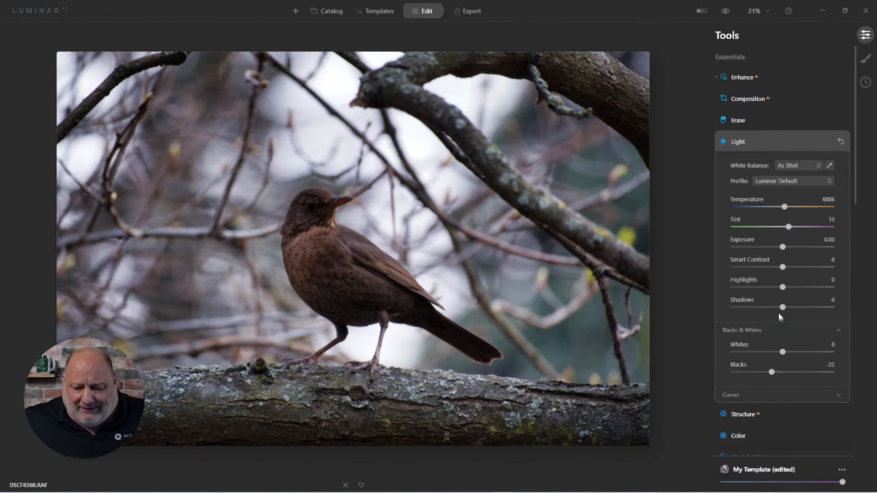
{"action": "mouse_move", "coordinate": [783, 307]}
{"action": "left_mouse_down"}
{"action": "mouse_move", "coordinate": [825, 309]}
{"action": "mouse_move", "coordinate": [796, 313]}
{"action": "left_mouse_up"}
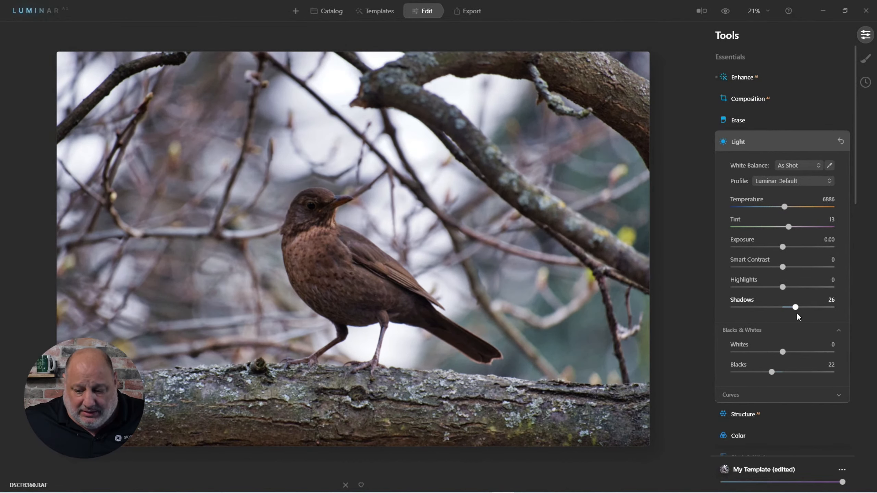
{"action": "left_click", "coordinate": [736, 143]}
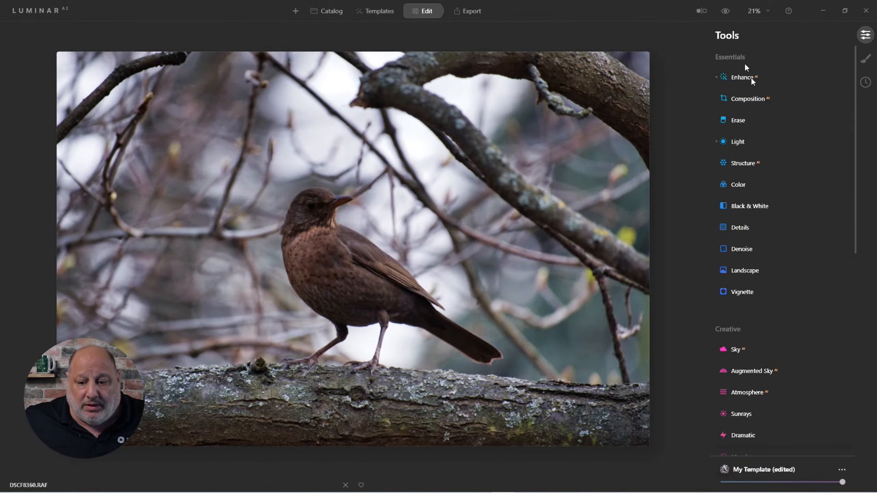
Compare the bird photo before and after the edits.
{"action": "left_click", "coordinate": [726, 16]}
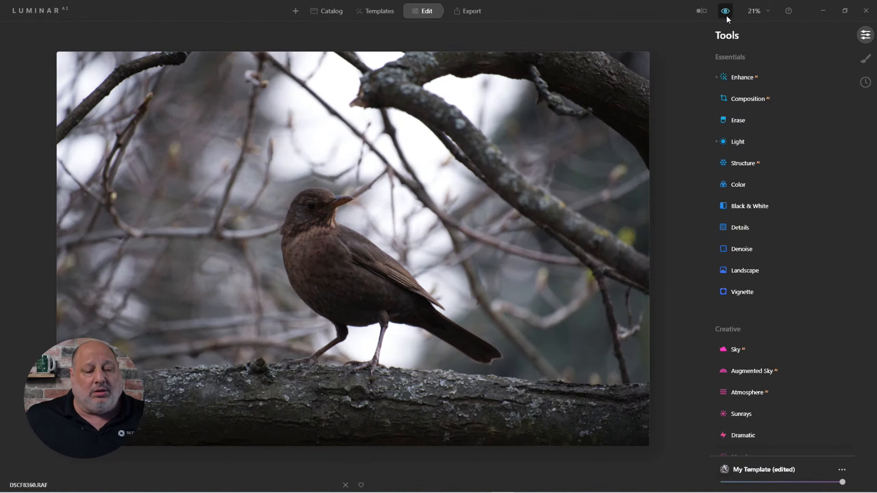
{"action": "left_click", "coordinate": [727, 15]}
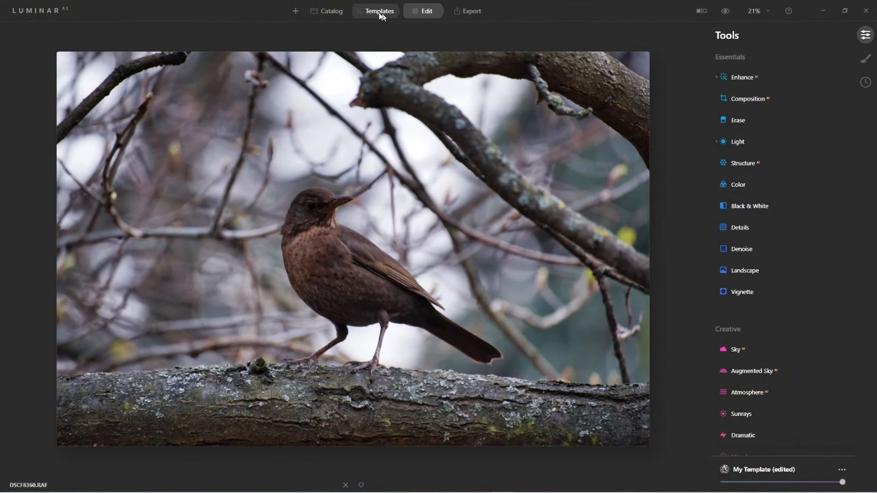
Preview the Animal Friends collection templates on the bird photo and apply Black Tails.
{"action": "left_click", "coordinate": [378, 12]}
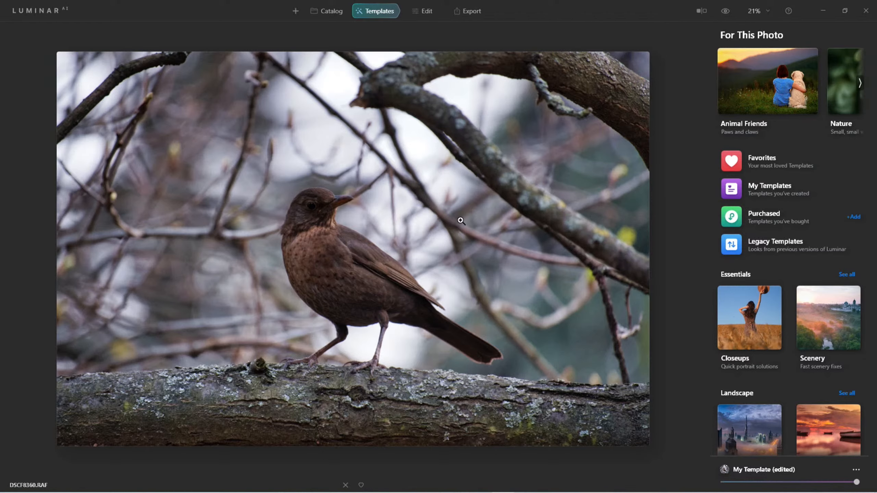
{"action": "left_click", "coordinate": [793, 85]}
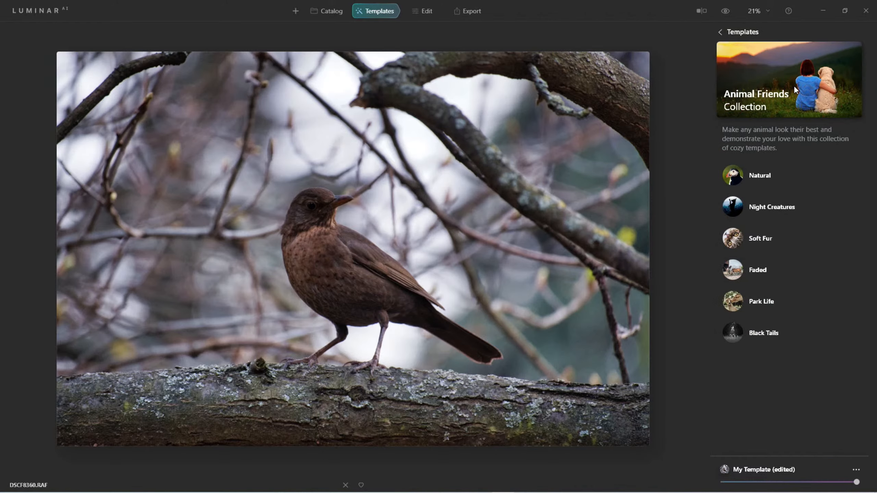
{"action": "left_click", "coordinate": [750, 176]}
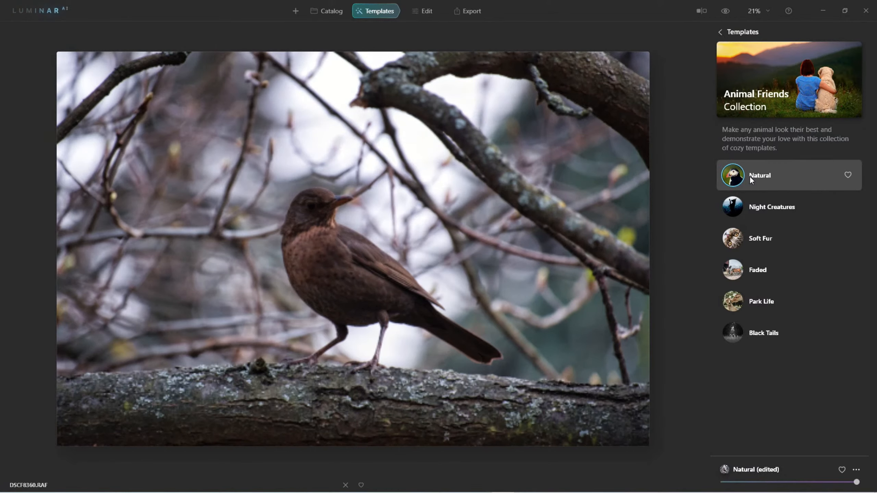
{"action": "left_click", "coordinate": [741, 207]}
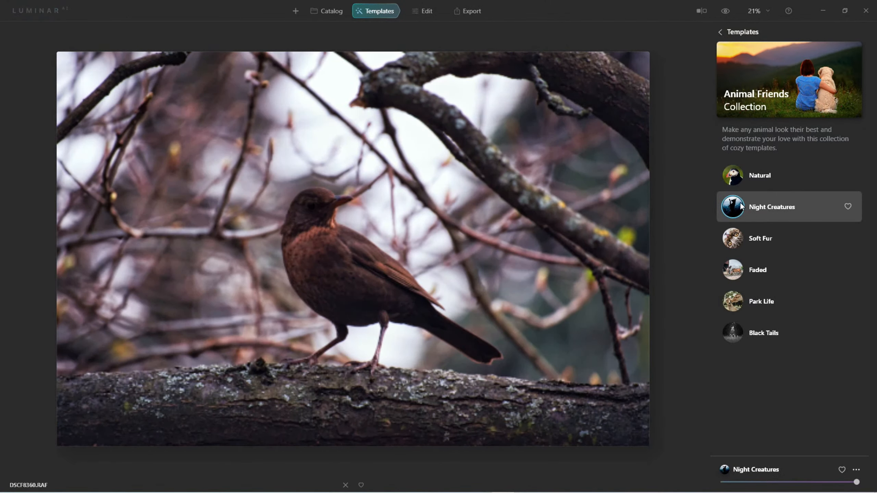
{"action": "left_click", "coordinate": [739, 243]}
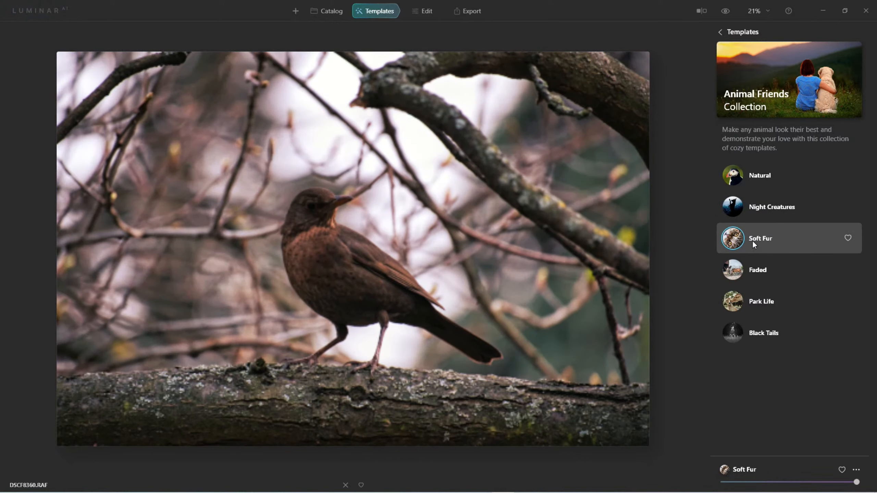
{"action": "left_click", "coordinate": [739, 271]}
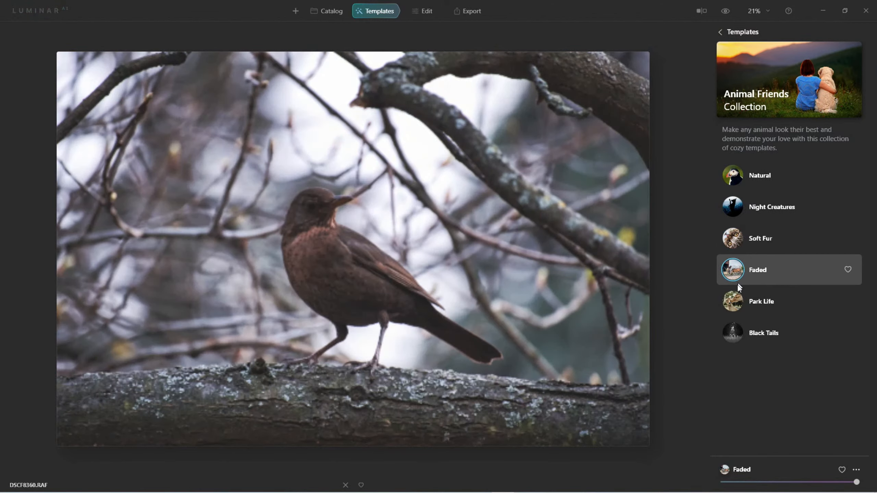
{"action": "left_click", "coordinate": [731, 303]}
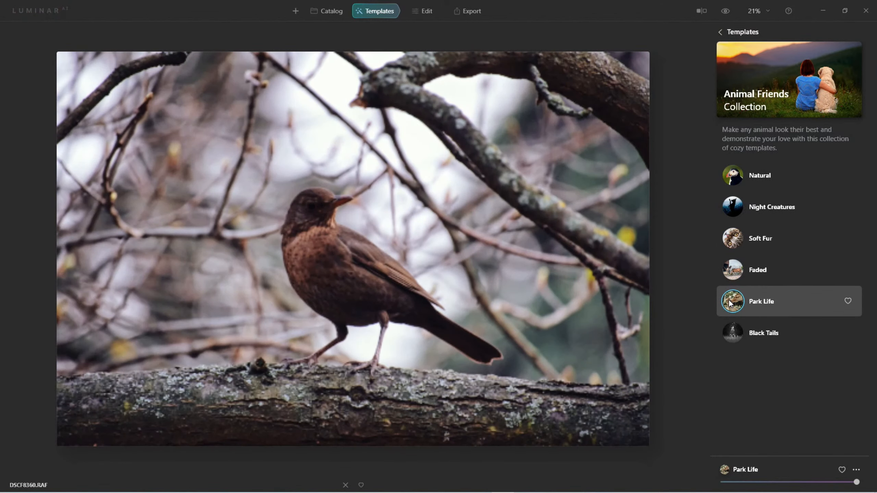
{"action": "left_click", "coordinate": [734, 338]}
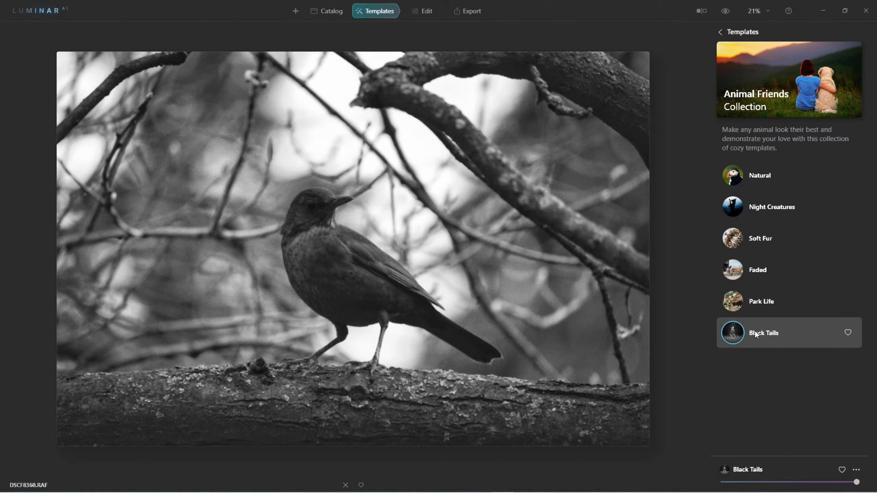
Switch to editing and turn off the Film Grain tool of the applied template.
{"action": "left_click", "coordinate": [429, 15]}
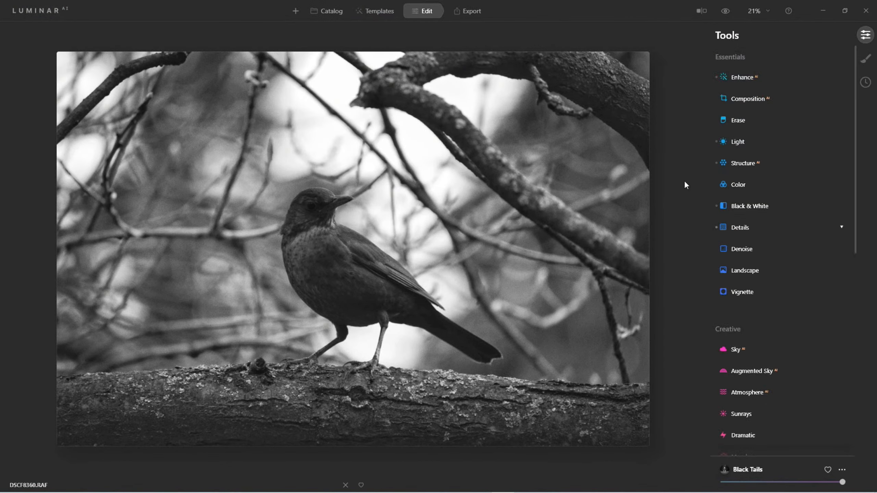
{"action": "scroll", "coordinate": [747, 324], "scroll_direction": "down", "scroll_amount": 3}
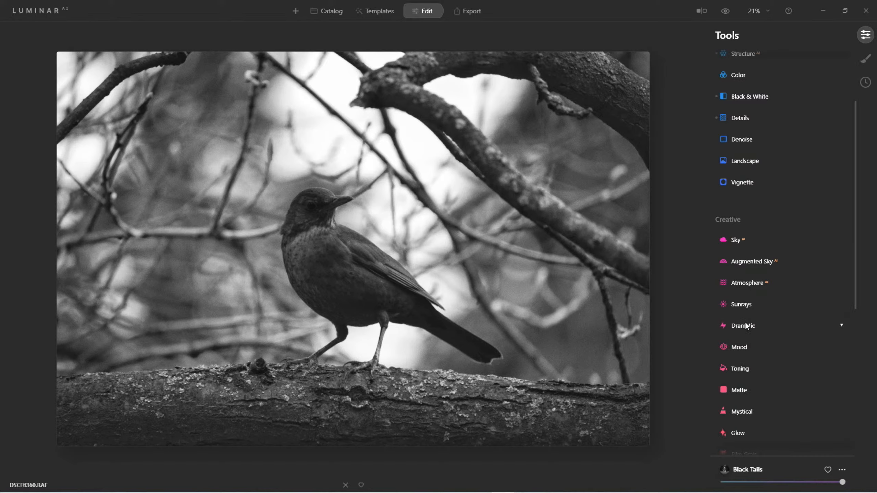
{"action": "scroll", "coordinate": [746, 325], "scroll_direction": "down", "scroll_amount": 3}
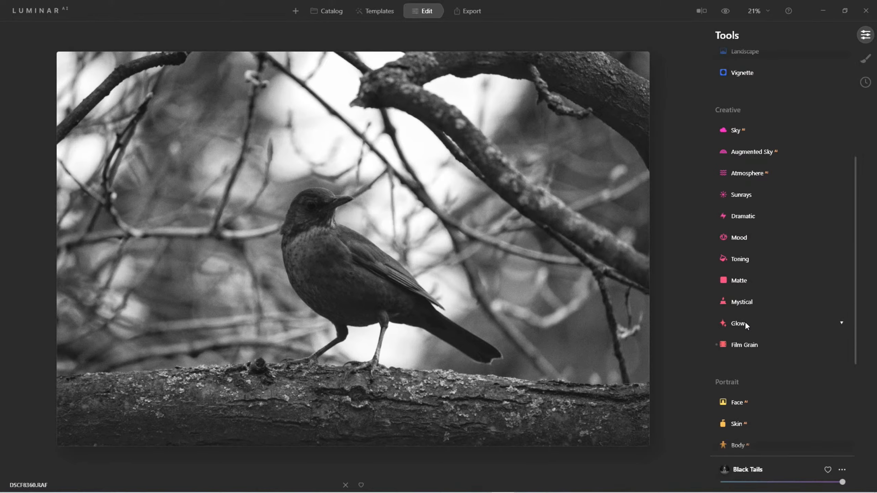
{"action": "left_click", "coordinate": [739, 343]}
{"action": "left_click", "coordinate": [839, 345]}
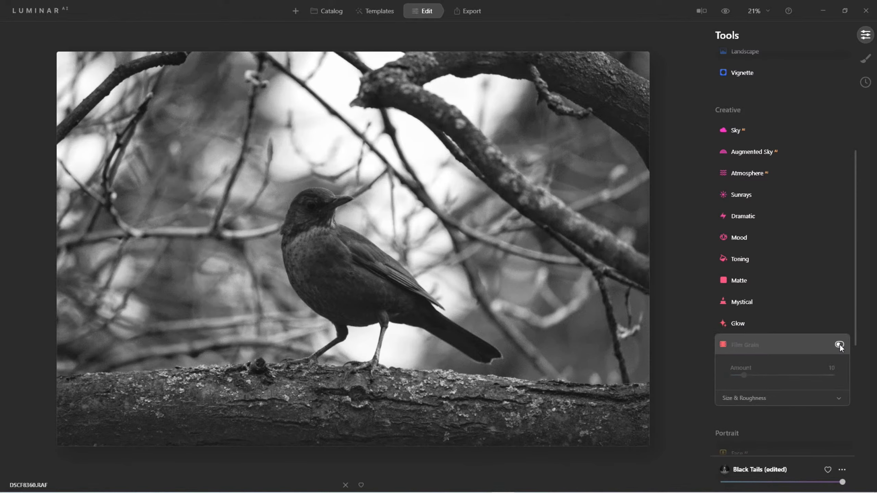
{"action": "left_click", "coordinate": [754, 345]}
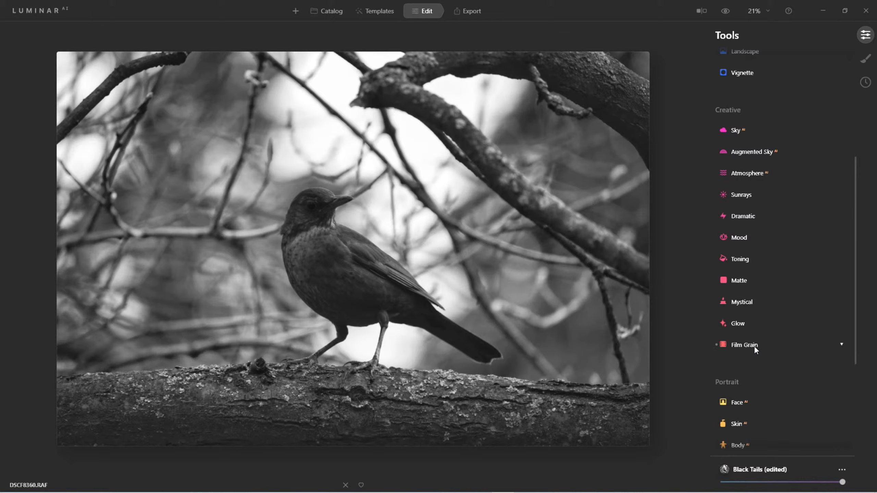